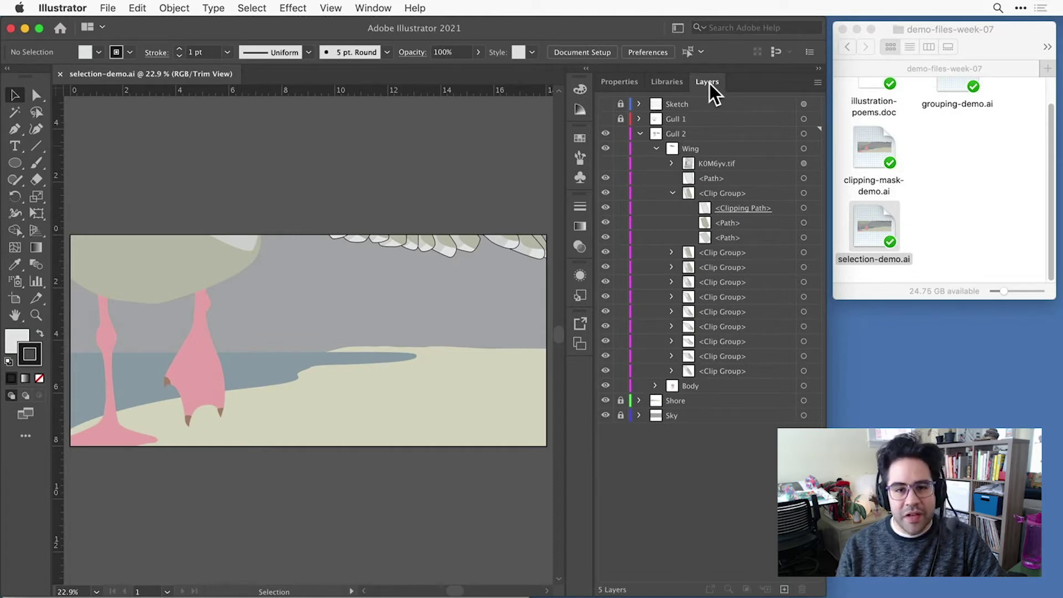
- Open the Select menu in the menu bar for the gull artwork
left_click(260, 9)
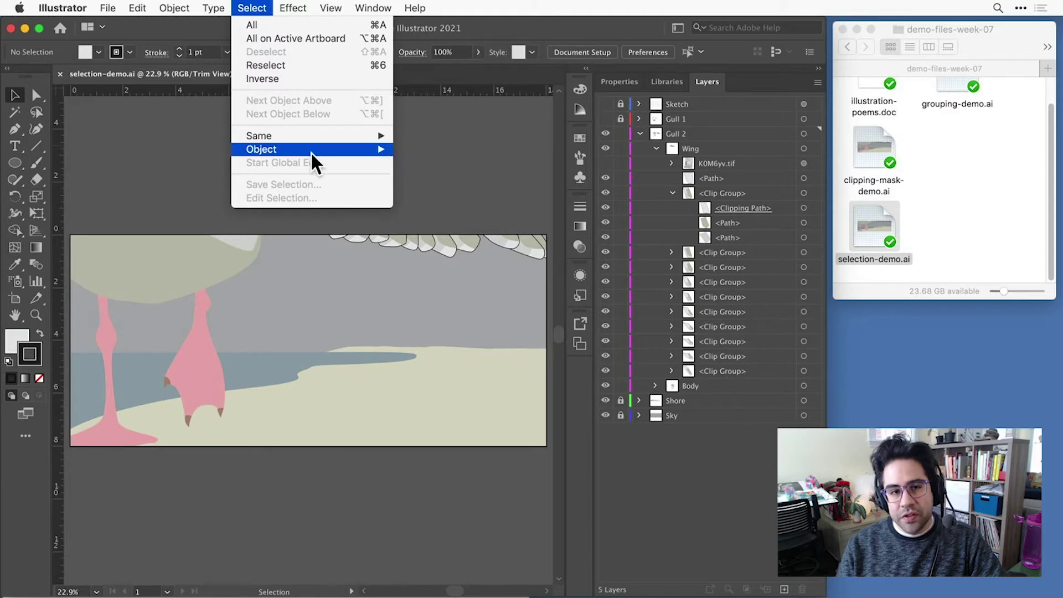
- Select every clipping mask via Select > Object, then invert to select all other objects
mouse_move(310, 151)
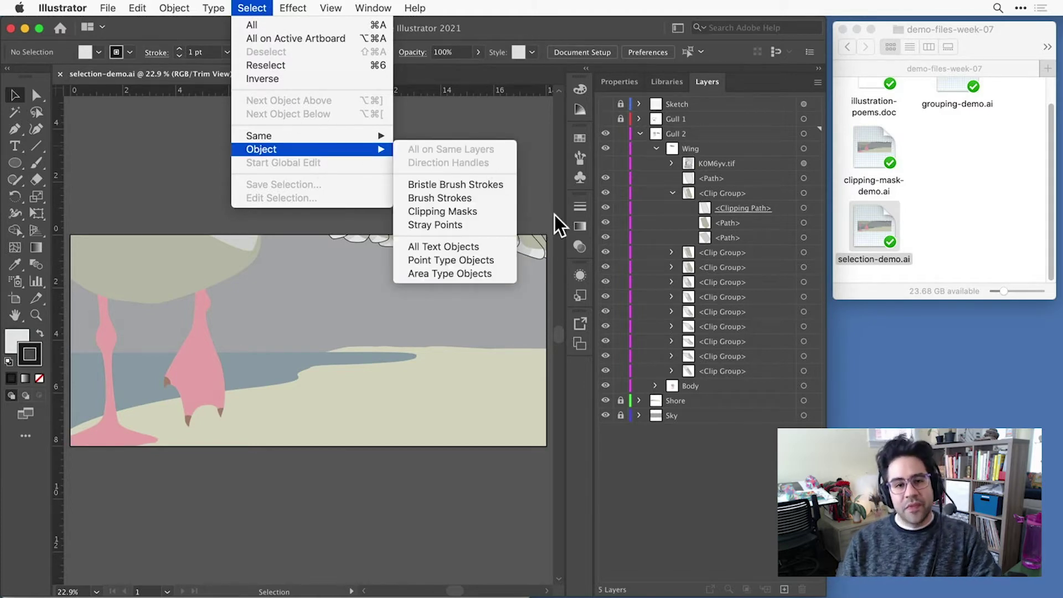
left_click(490, 211)
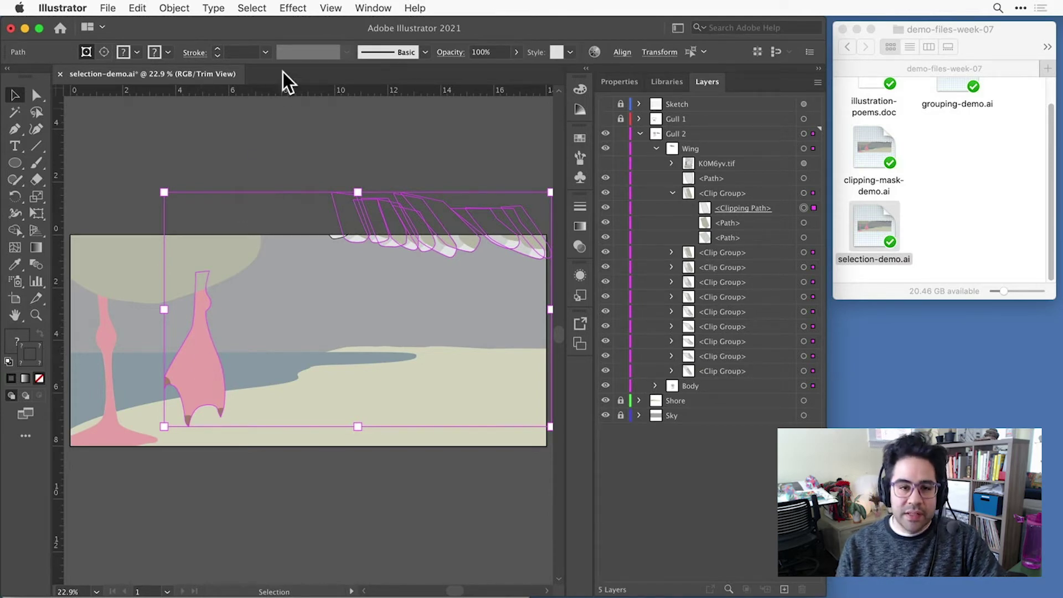
left_click(262, 6)
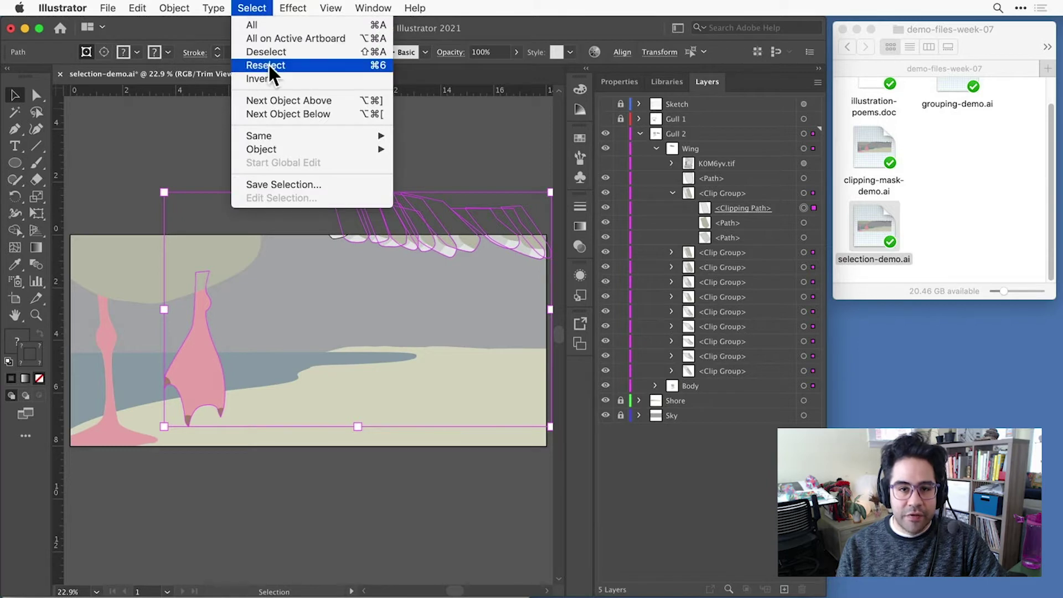
left_click(272, 78)
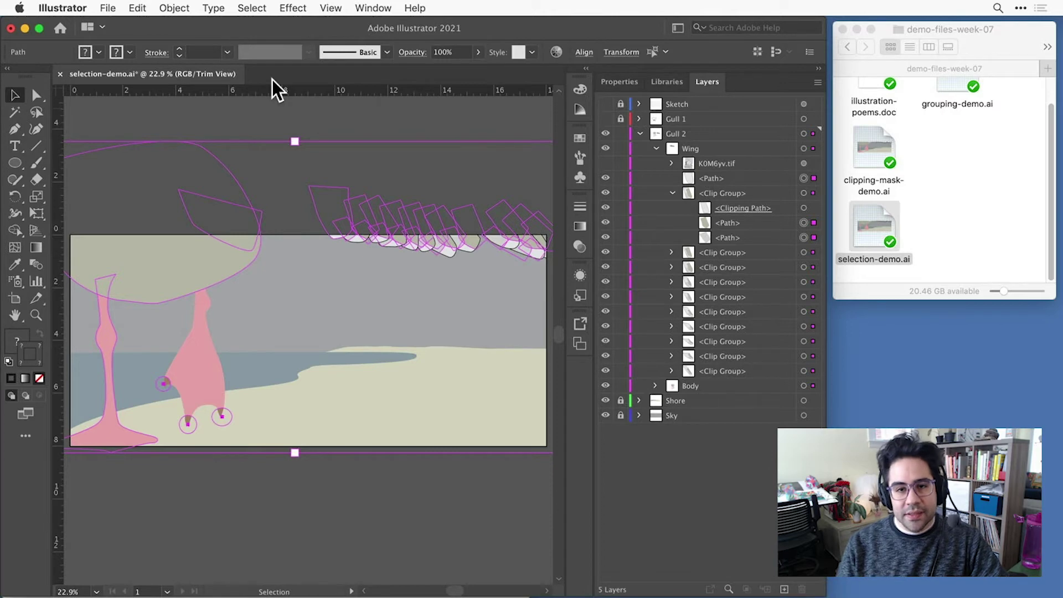
- Deselect everything, then target the Wing layer to select the entire Wing group
left_click(252, 8)
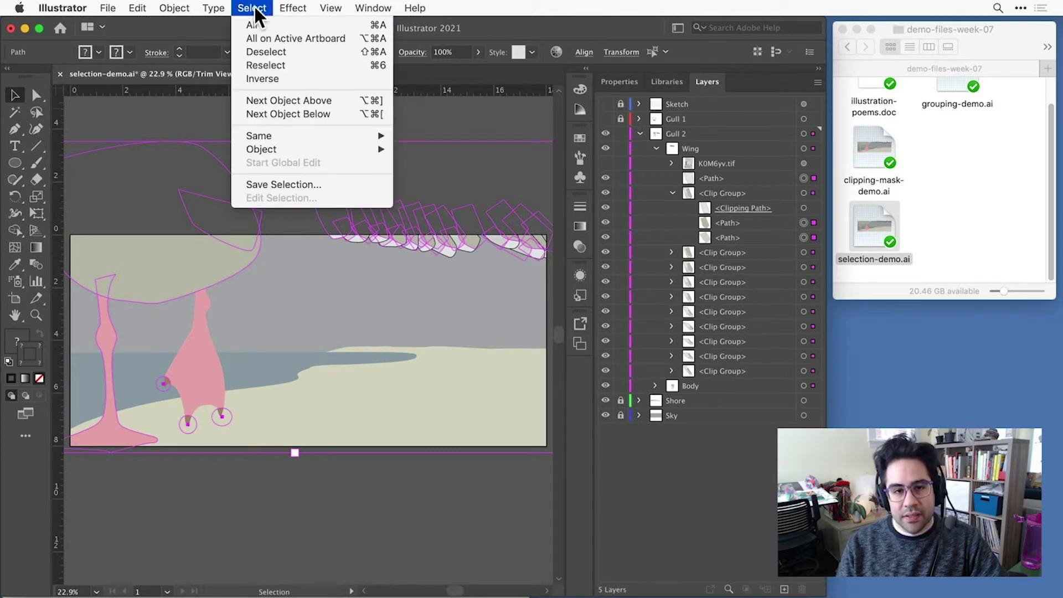
left_click(301, 51)
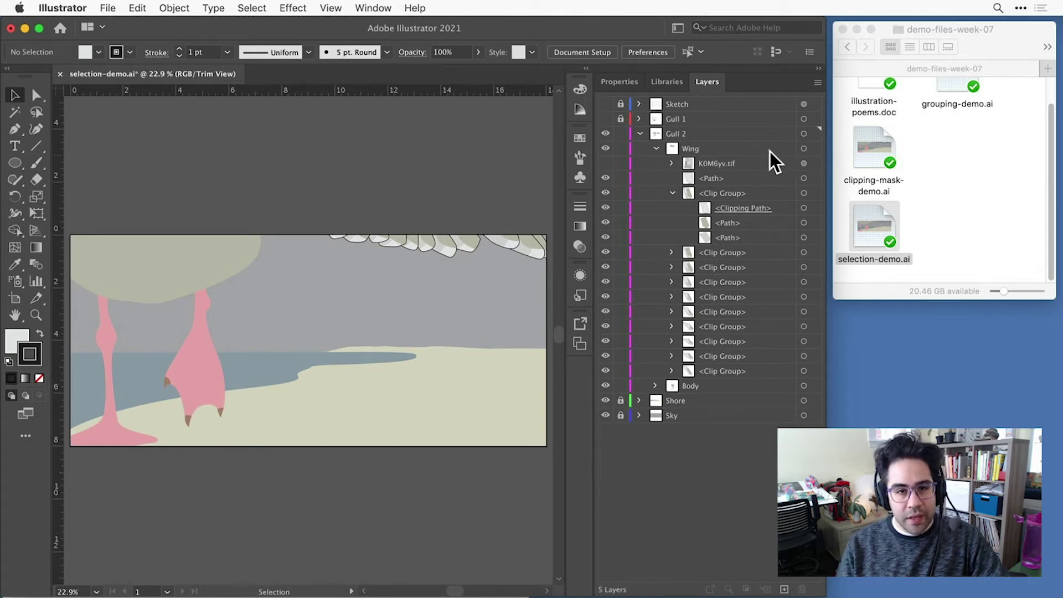
left_click(803, 149)
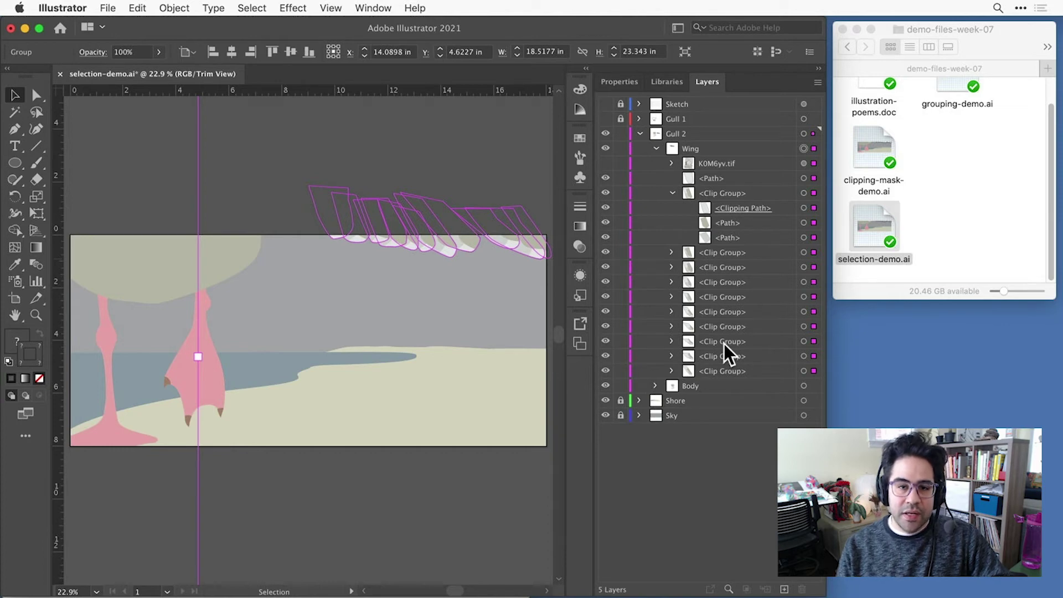
- Select only the first feather's <Clipping Path> and expand the second Clip Group in Layers
left_click(250, 8)
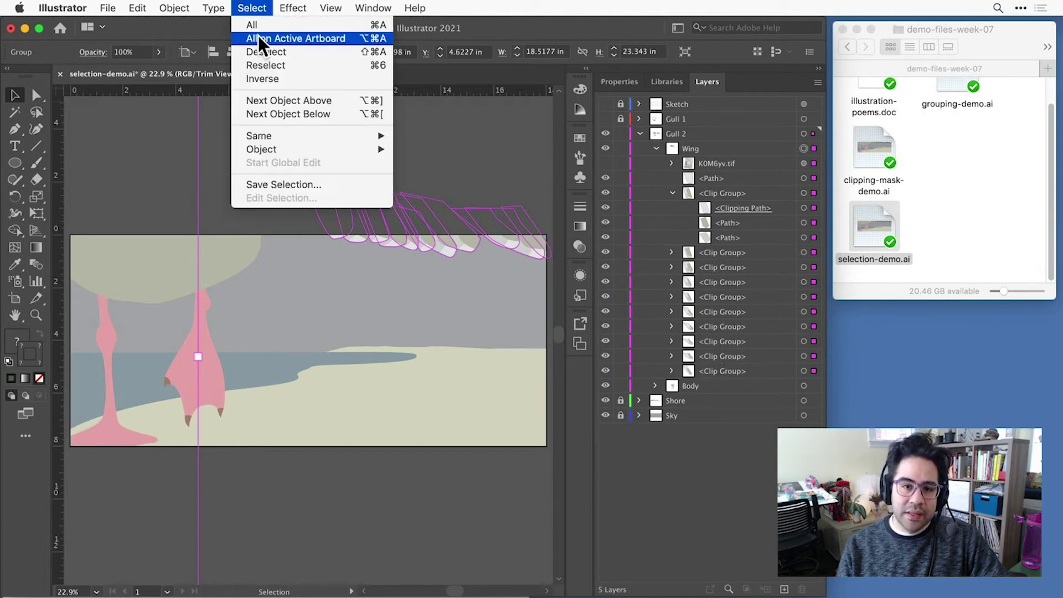
left_click(263, 48)
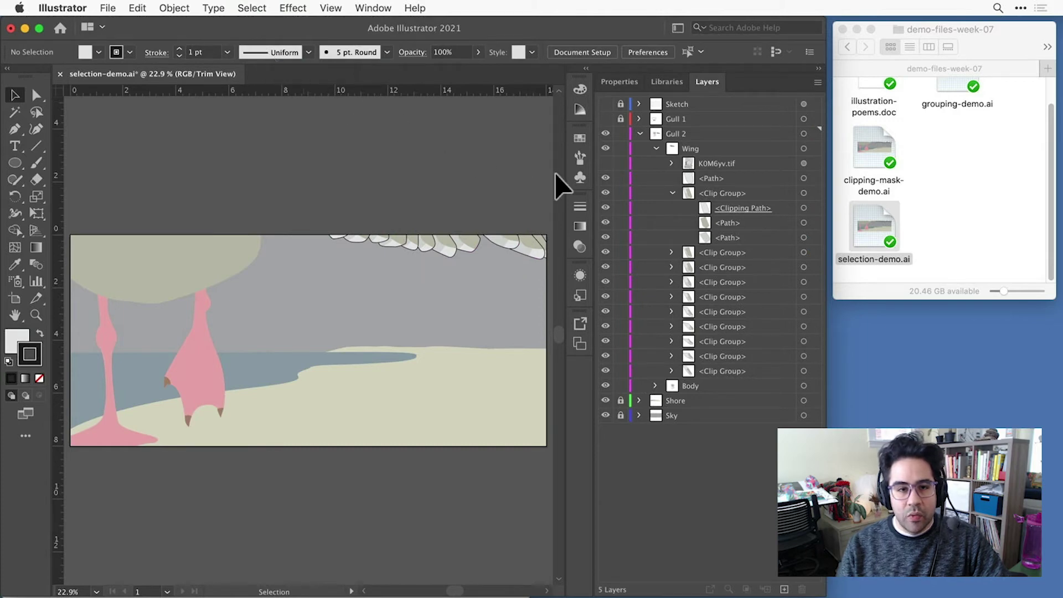
left_click(803, 208)
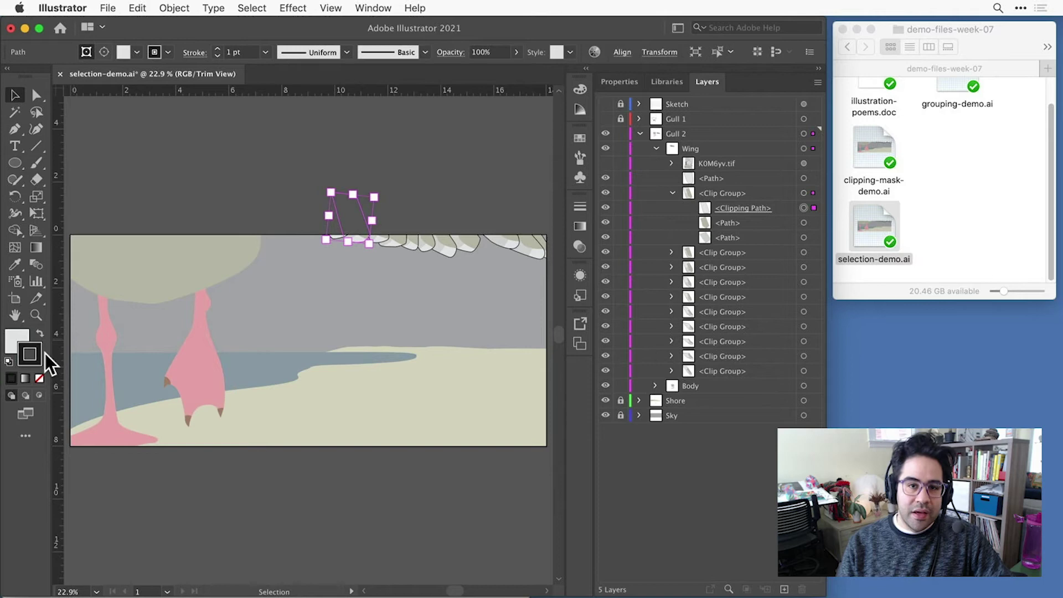
left_click(670, 253)
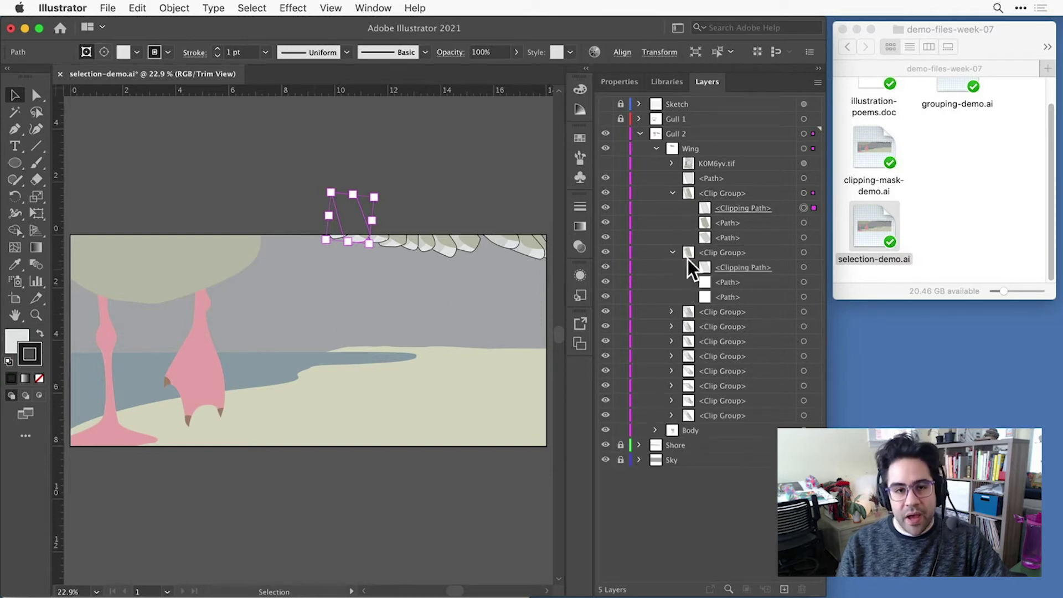
left_click(803, 268, "shift")
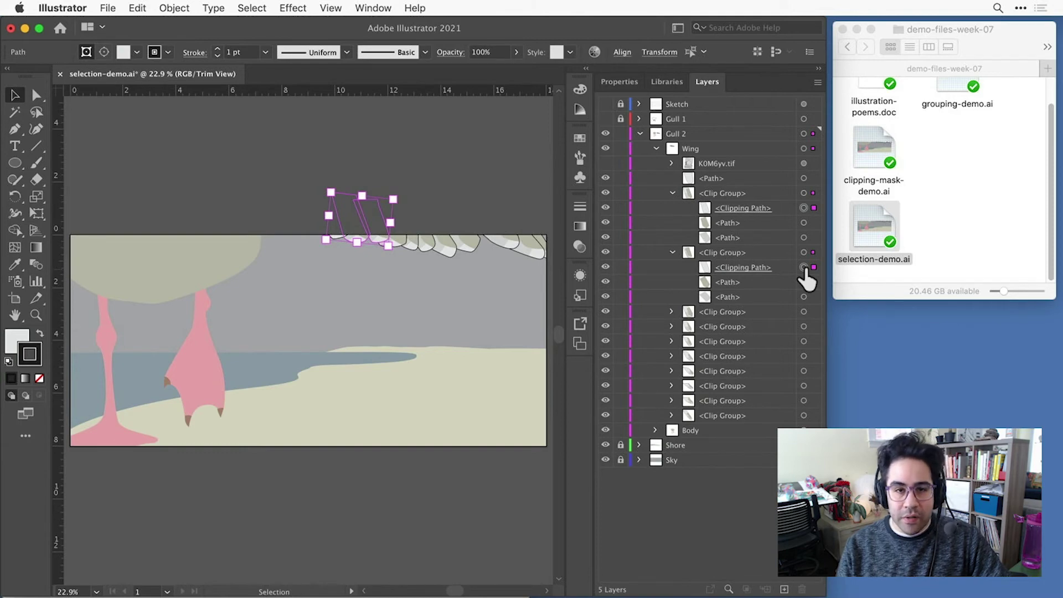
left_click(803, 267, "shift")
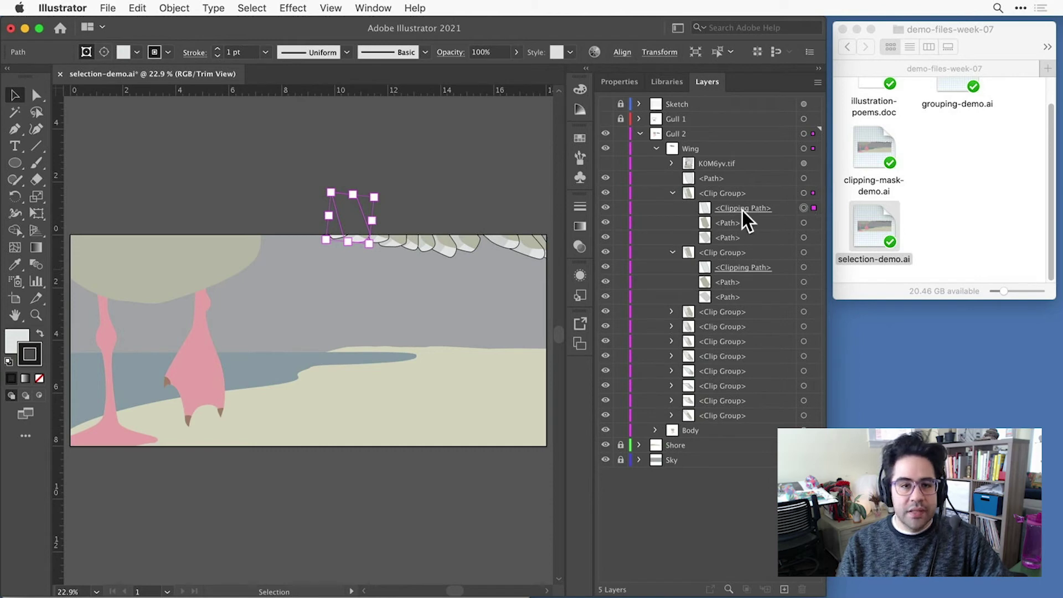
- Activate the Stroke swatch, select matching clipping paths with Select > Same, and show the Swatches panel
left_click(19, 349)
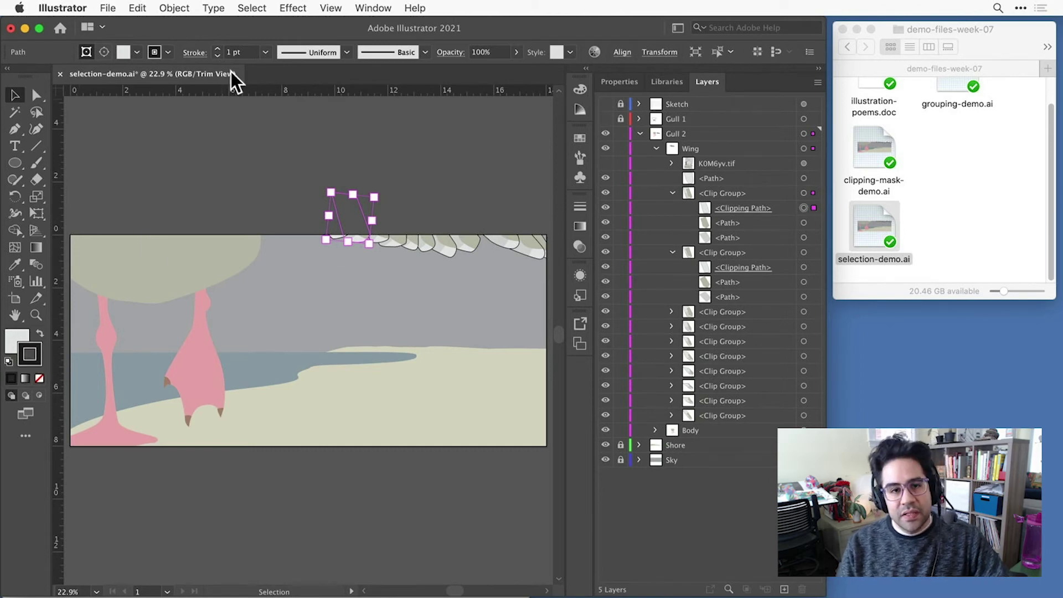
left_click(252, 7)
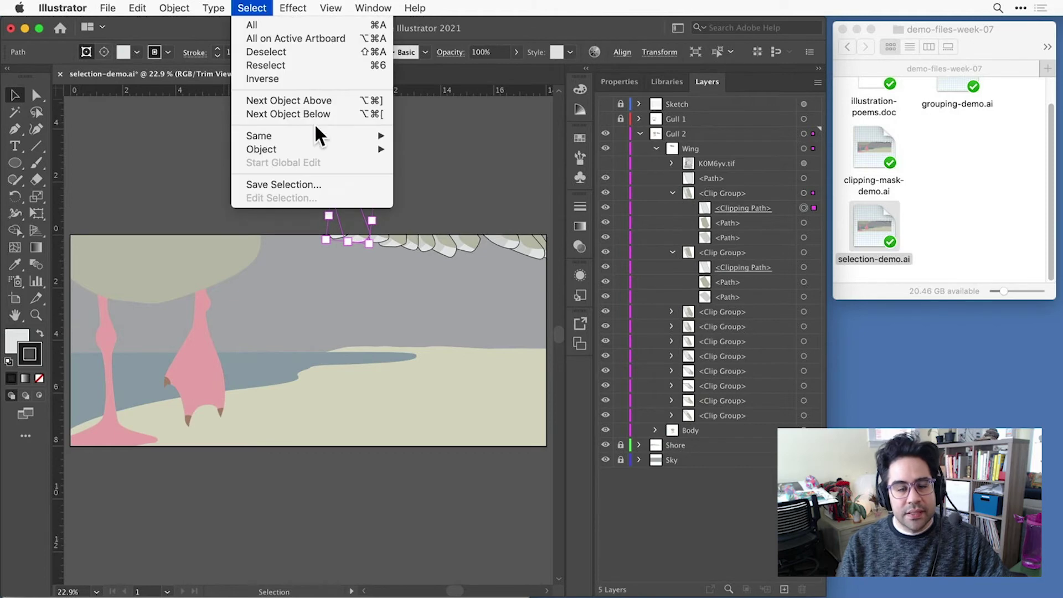
mouse_move(319, 135)
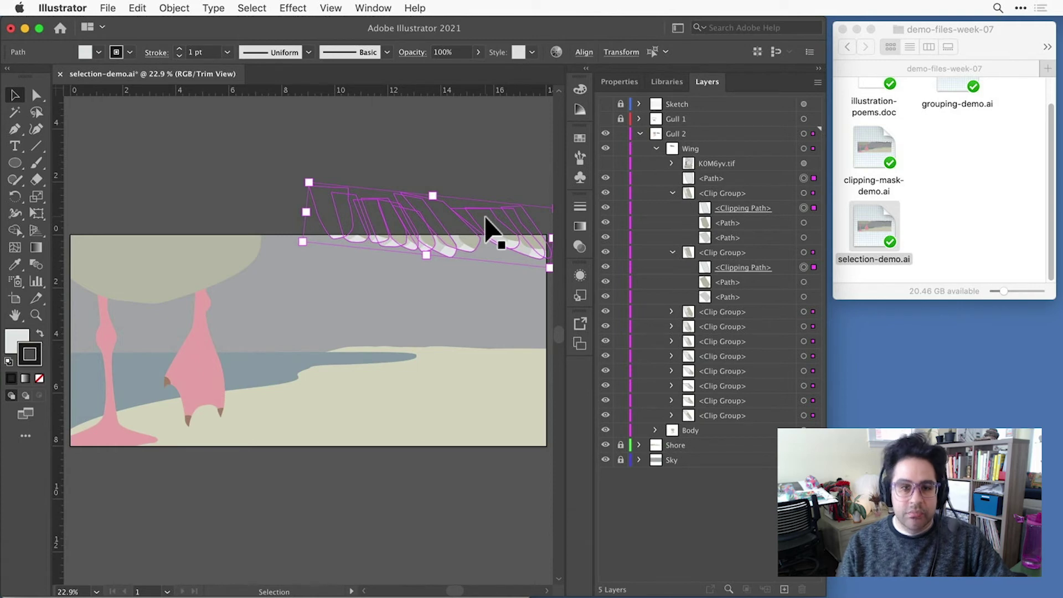
left_click(579, 140)
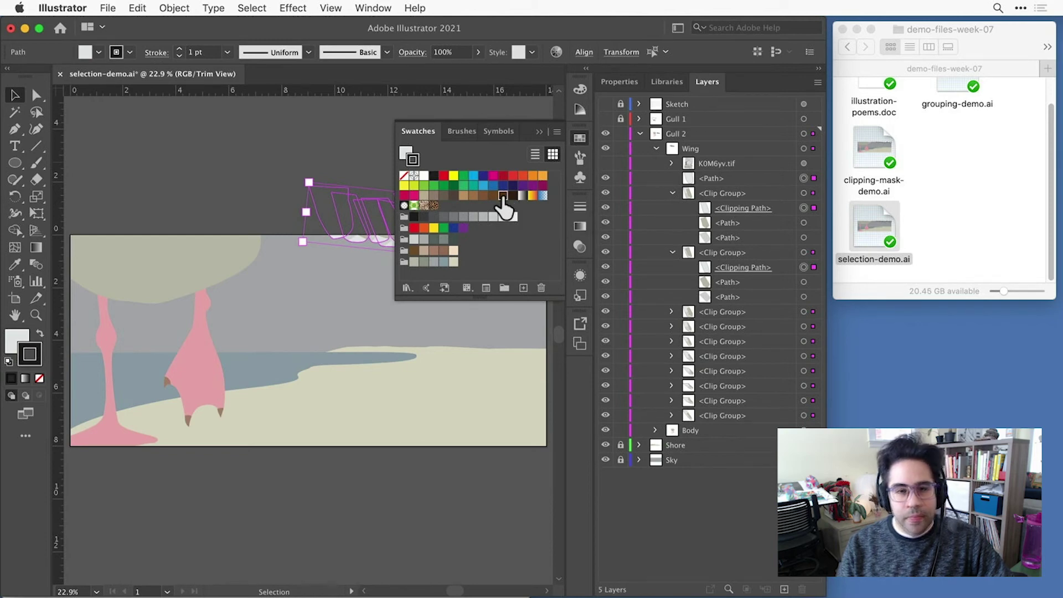
- Apply the brown swatch as the feathers' stroke, then deselect everything
left_click(502, 199)
left_click(580, 139)
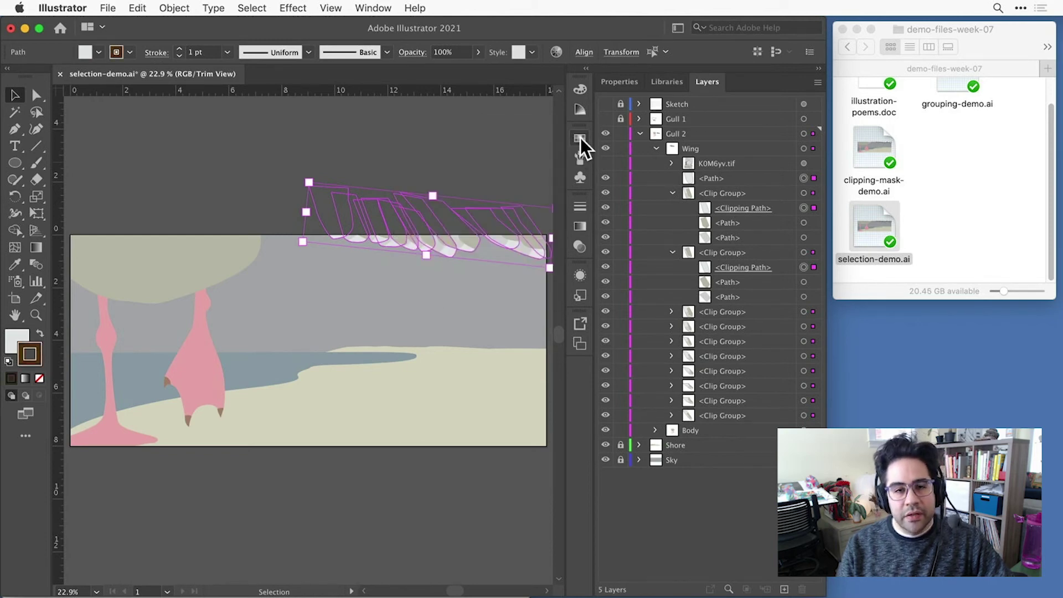
left_click(258, 9)
left_click(271, 52)
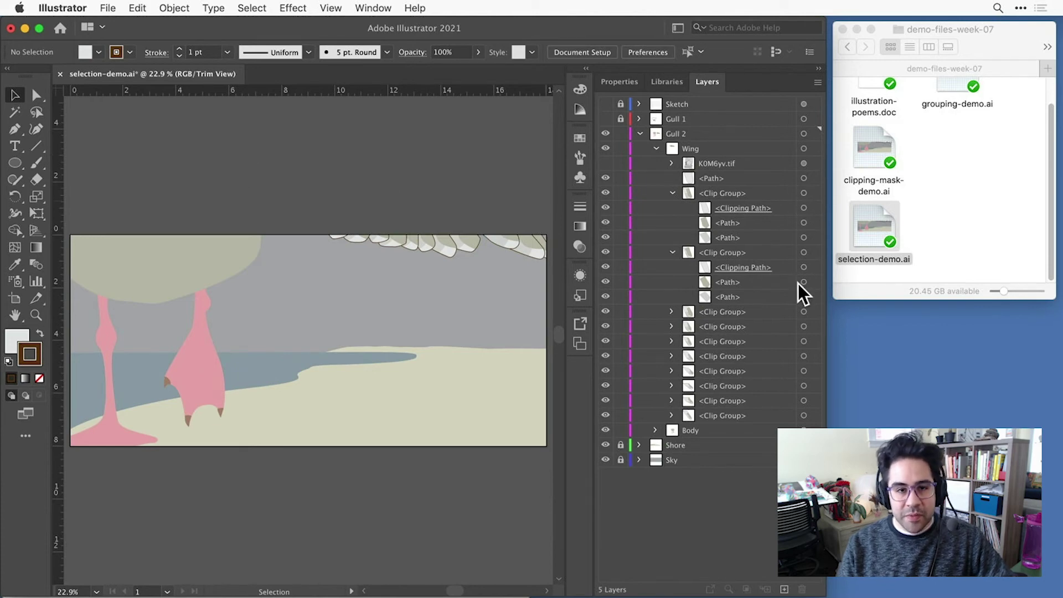
- Reselect the wing feathers and switch their stroke to the lighter tan swatch
left_click(261, 6)
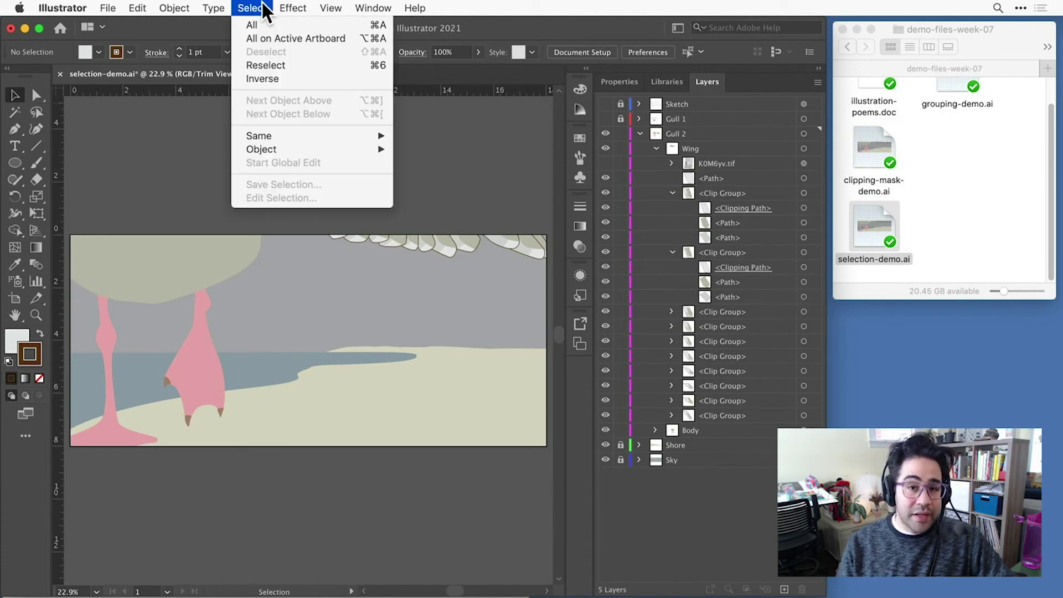
left_click(307, 64)
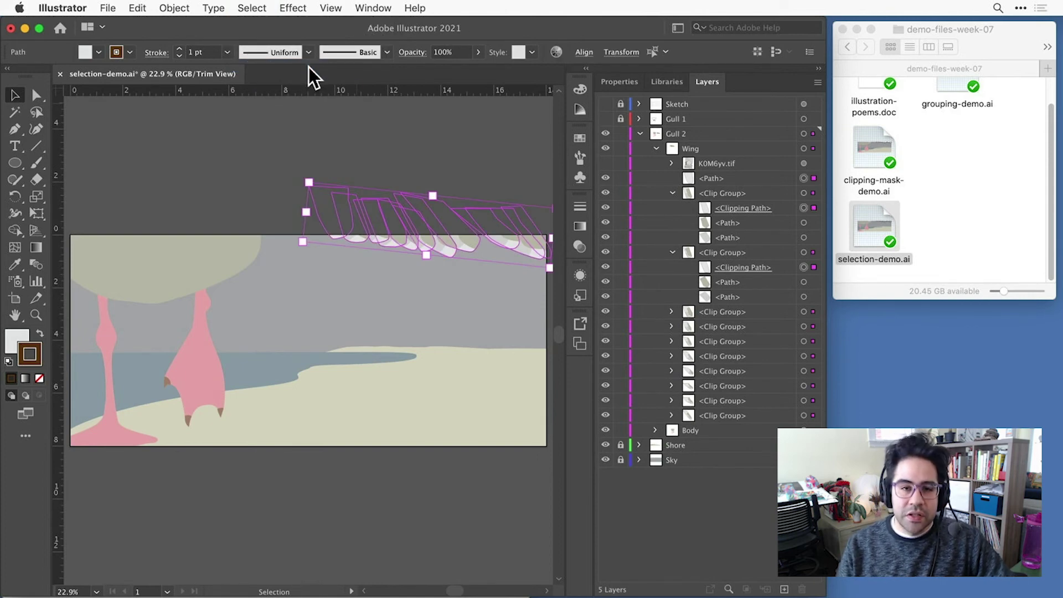
left_click(576, 138)
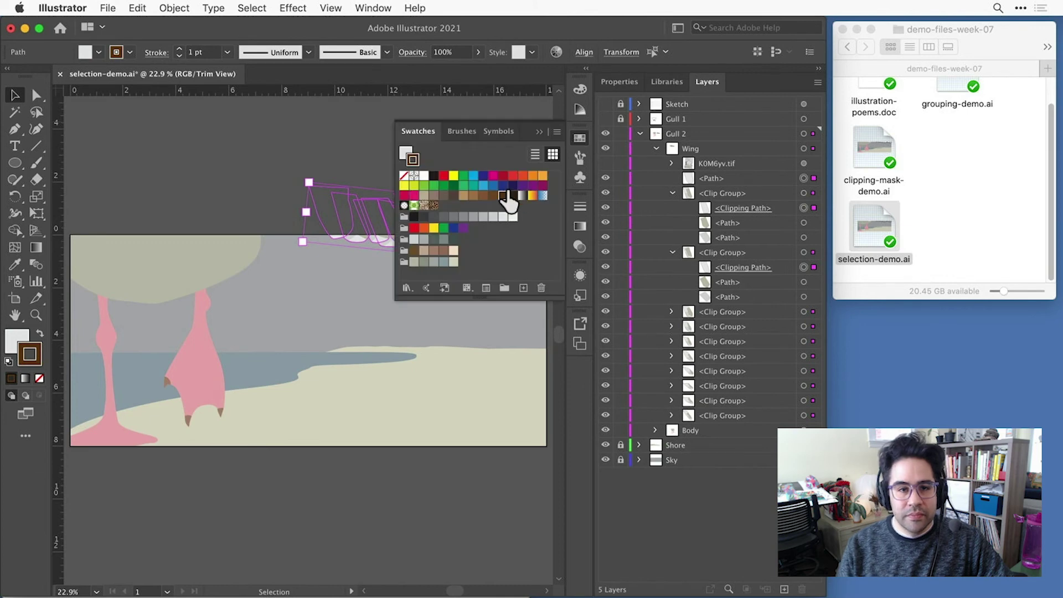
left_click(464, 196)
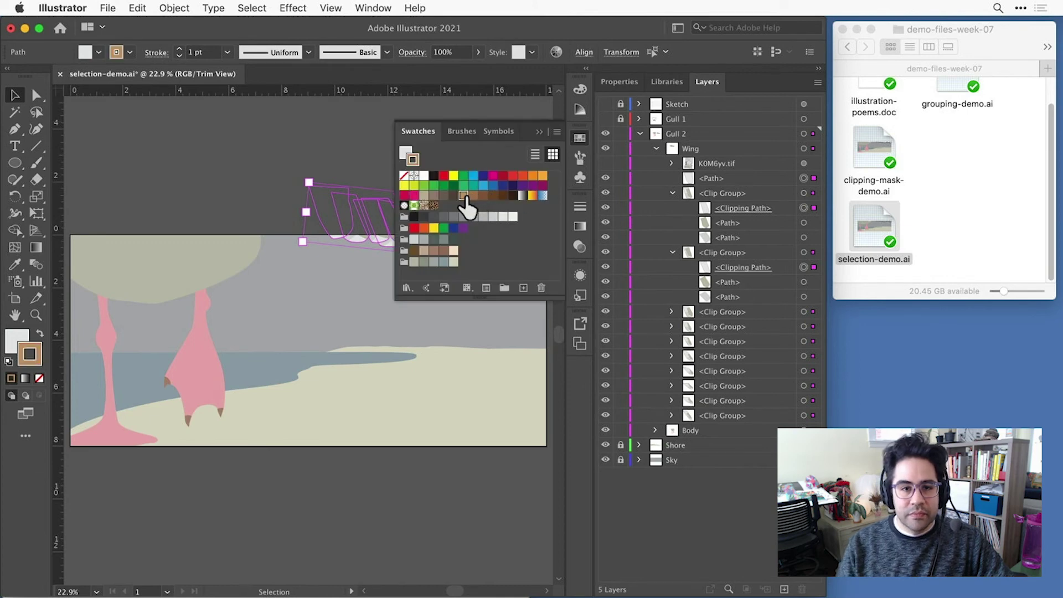
left_click(379, 148)
left_click(579, 139)
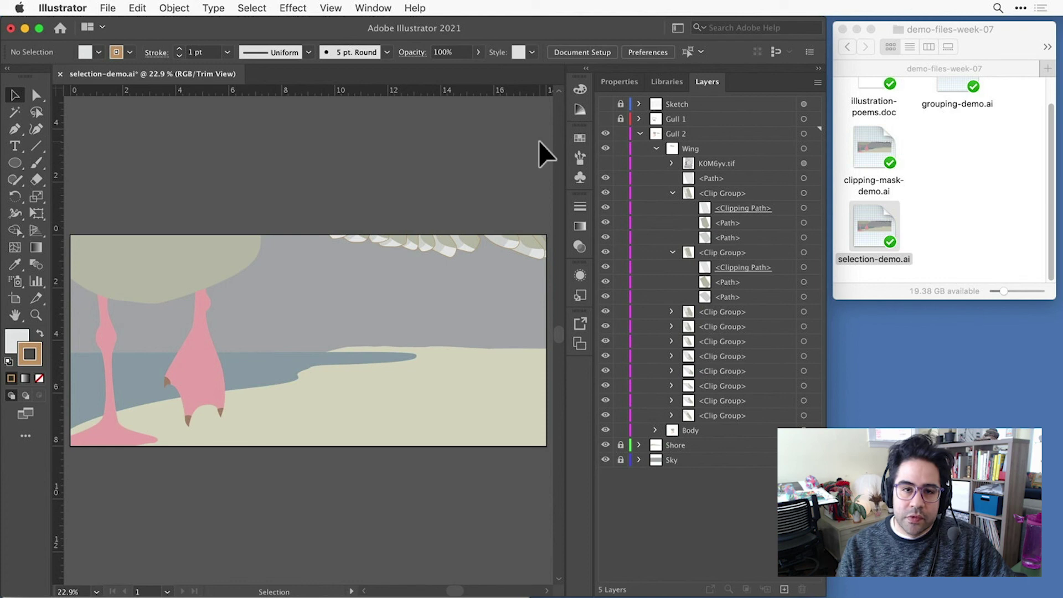
- Reselect the feather clipping paths and save them with Save Selection as 'Feathers'
left_click(251, 8)
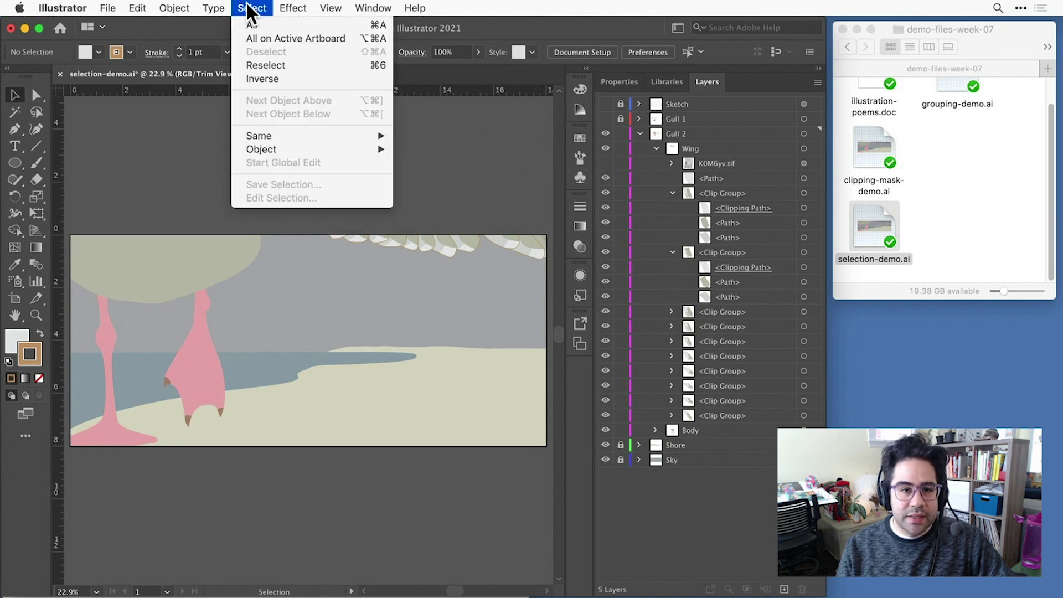
left_click(284, 62)
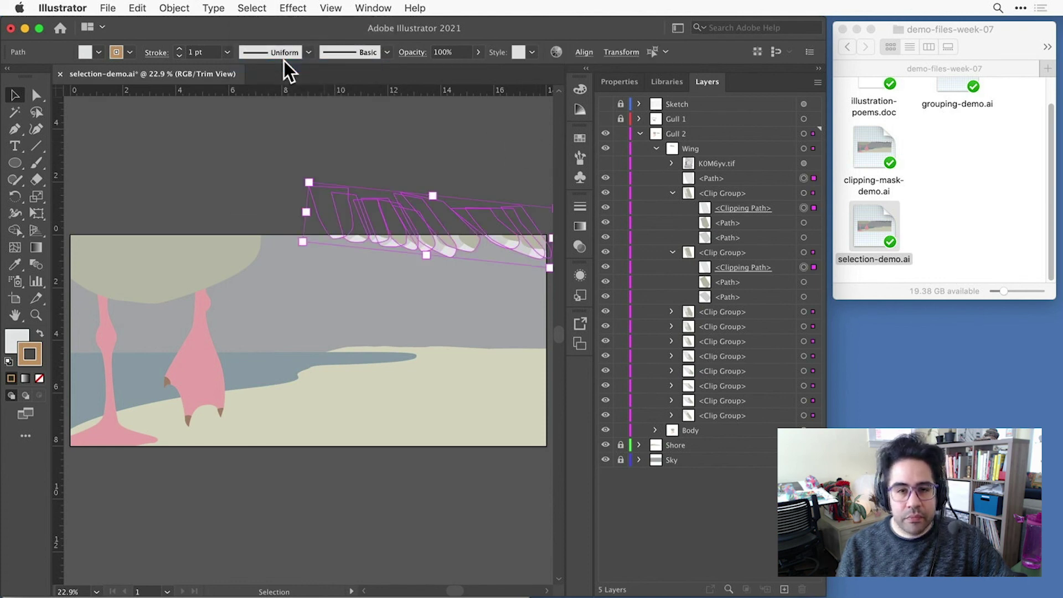
left_click(252, 8)
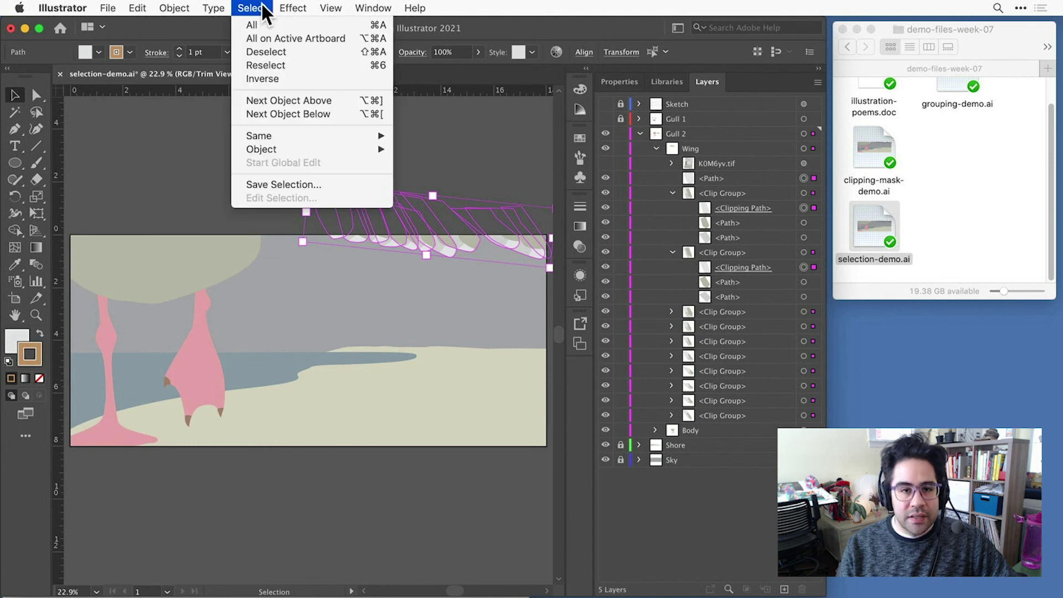
left_click(328, 180)
type("Fe")
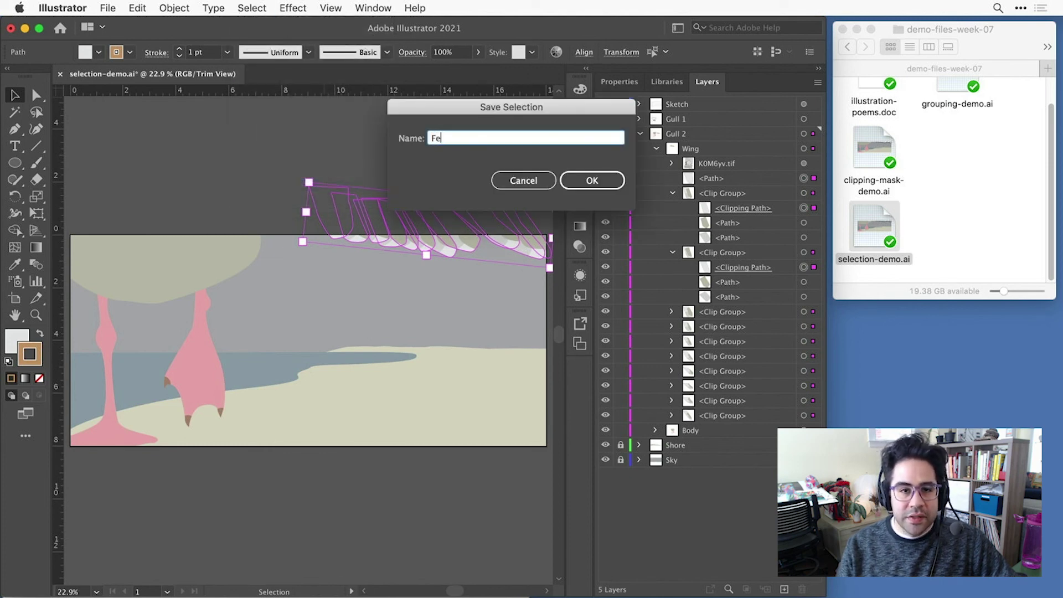
type("athers")
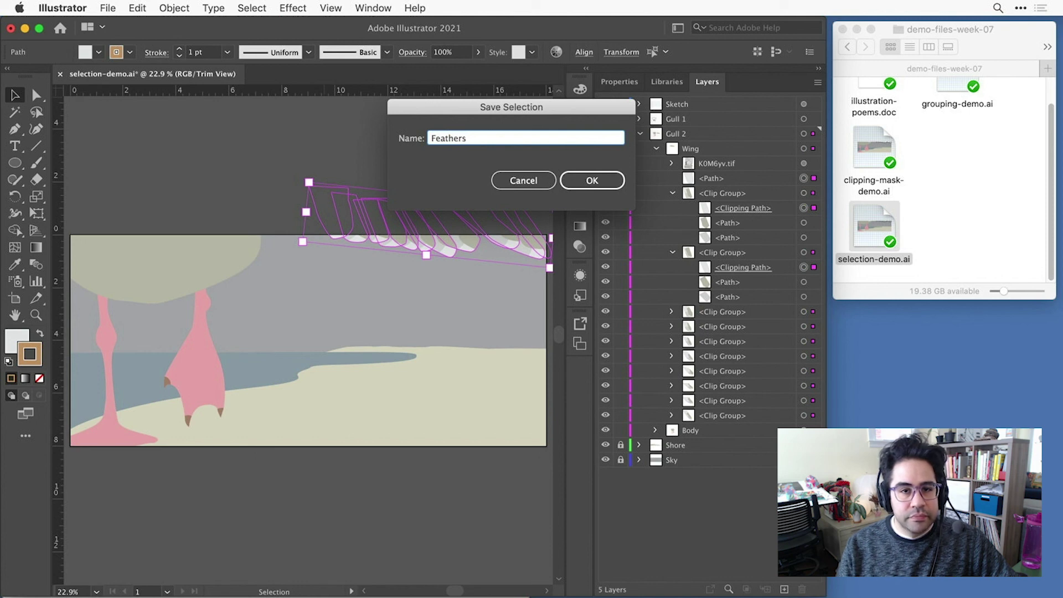
left_click(590, 181)
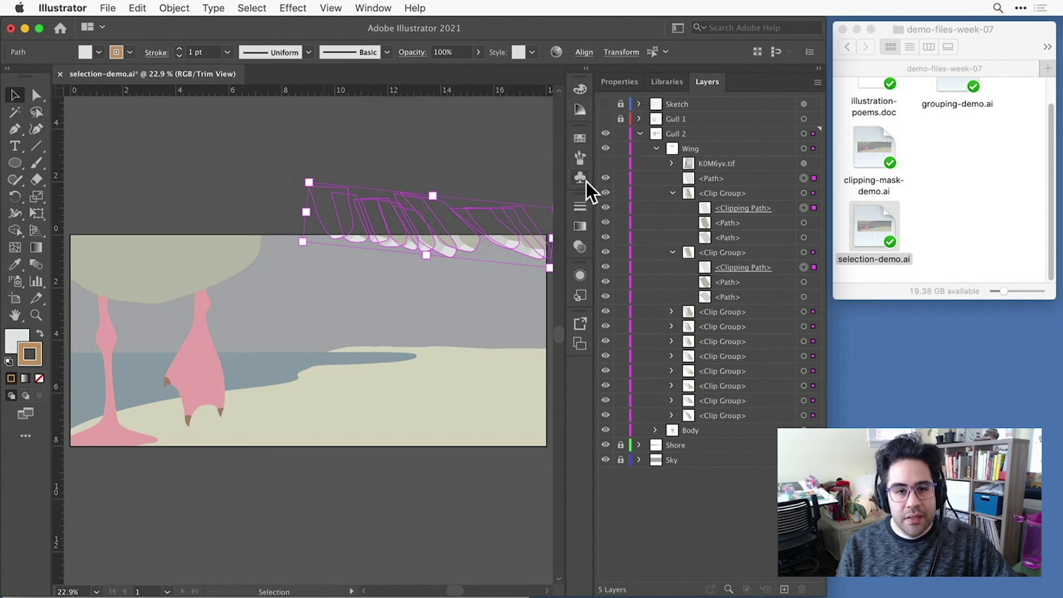
- Deselect, reload the saved Feathers selection, and open the Edit Selection dialog
left_click(481, 169)
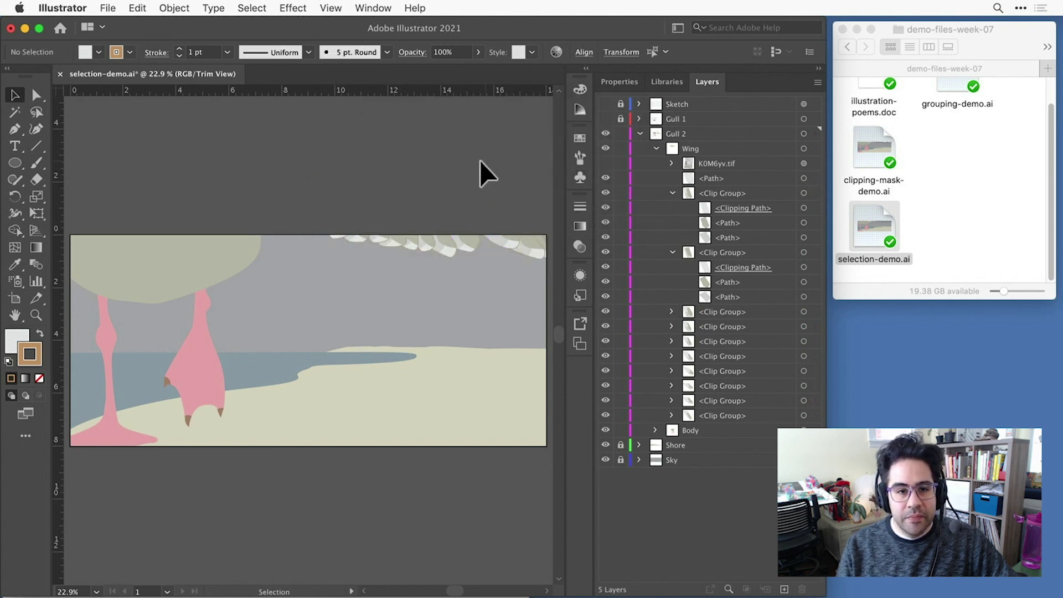
left_click(252, 8)
left_click(263, 221)
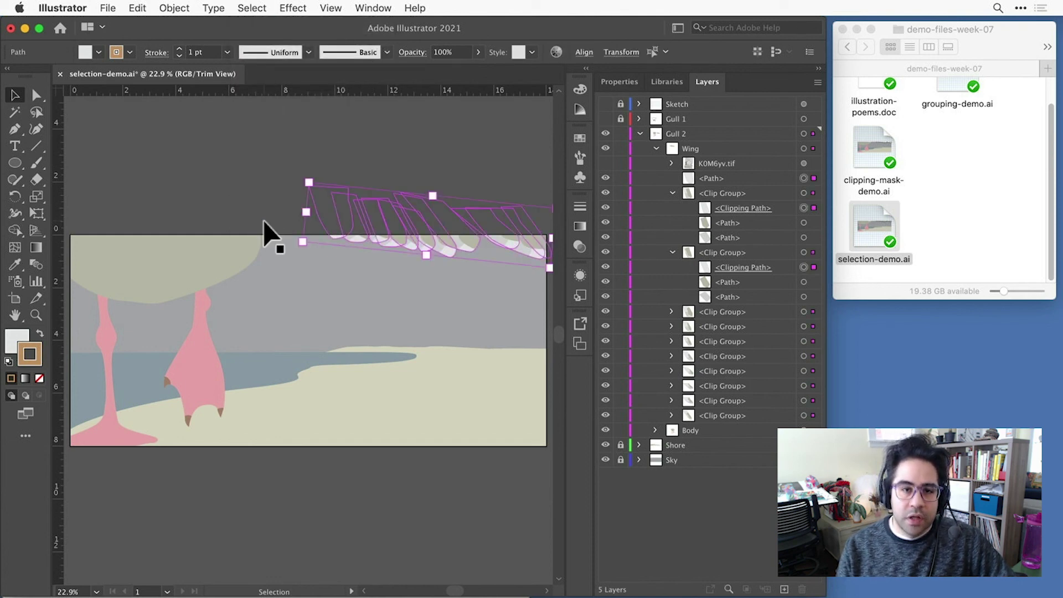
left_click(257, 7)
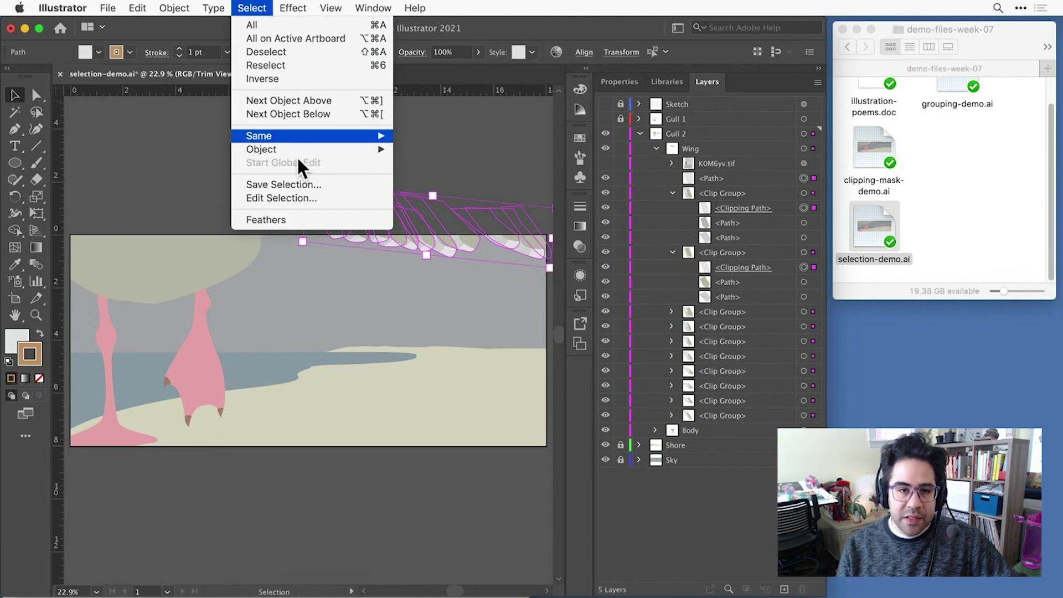
left_click(319, 198)
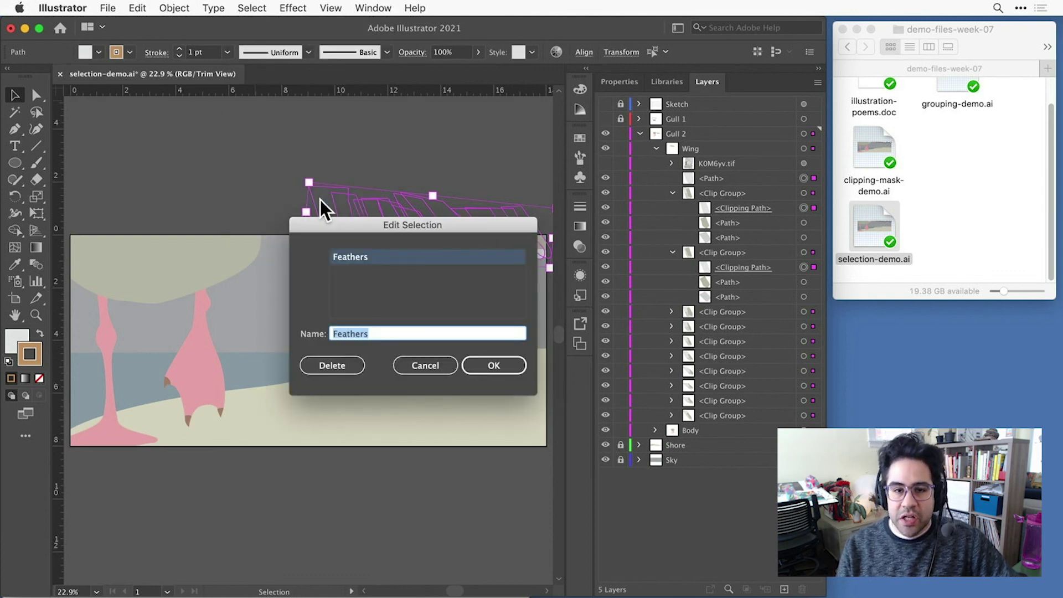